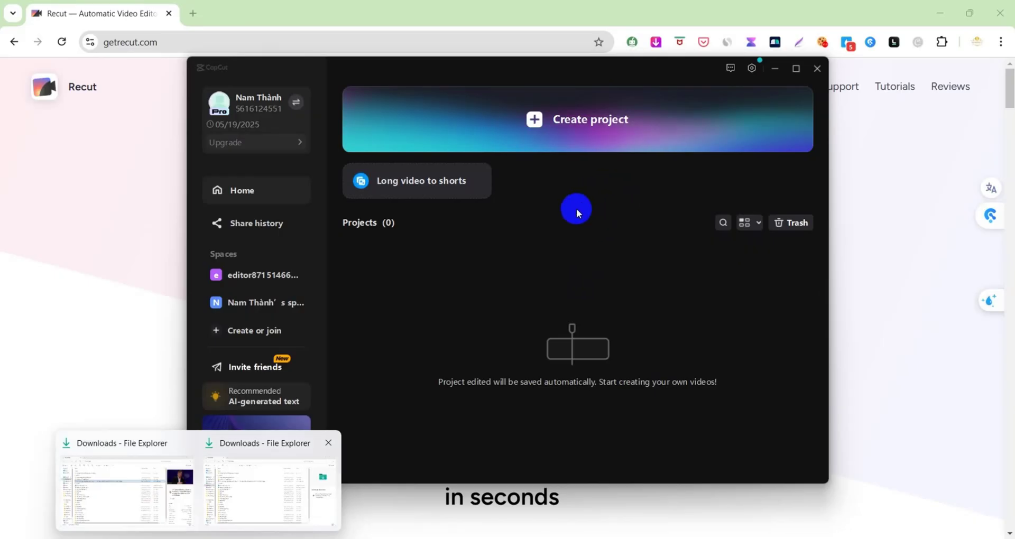
- Create a new project and import the video "51. TikTok CEO Shou Chew on Its Future" from the Downloads folder
click(590, 120)
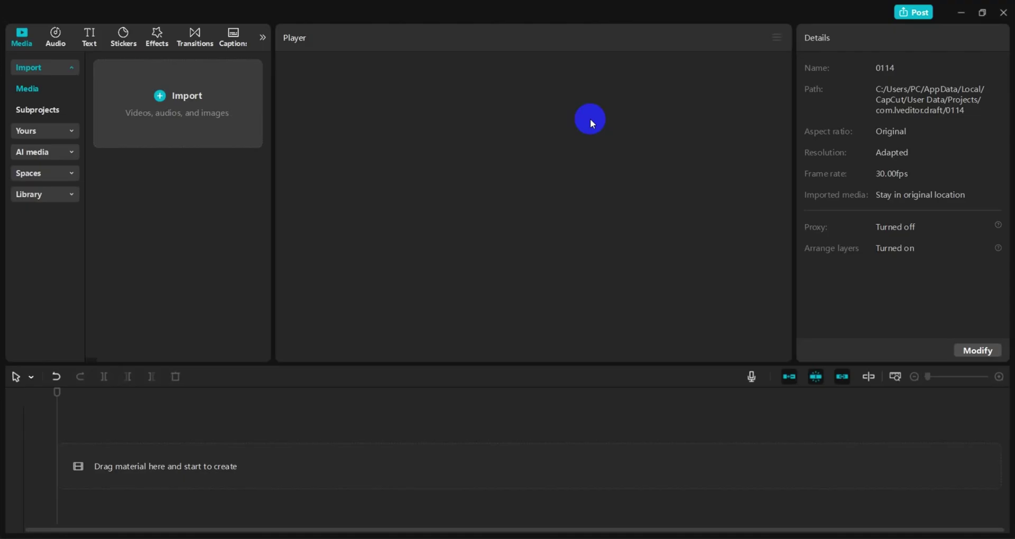
click(199, 107)
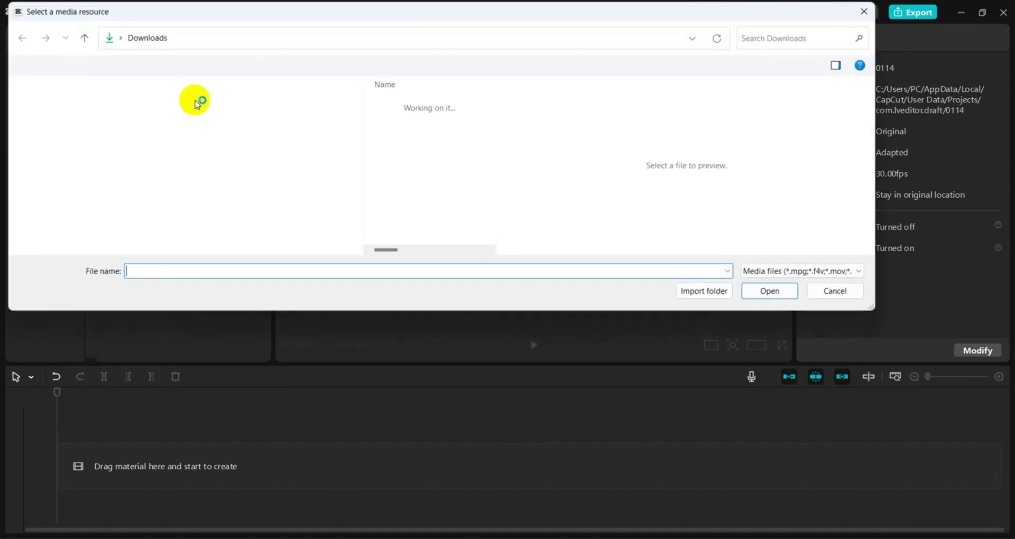
click(408, 153)
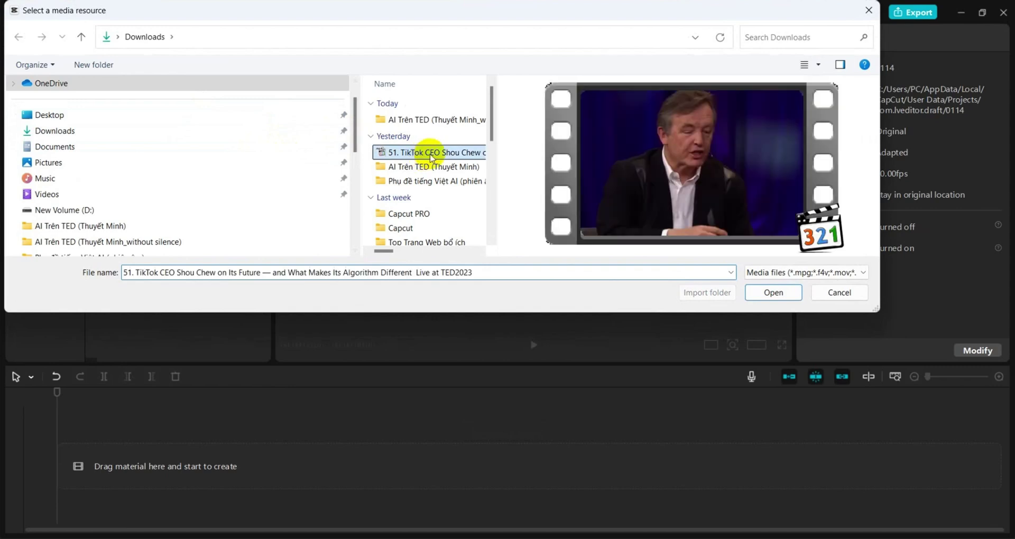
click(163, 130)
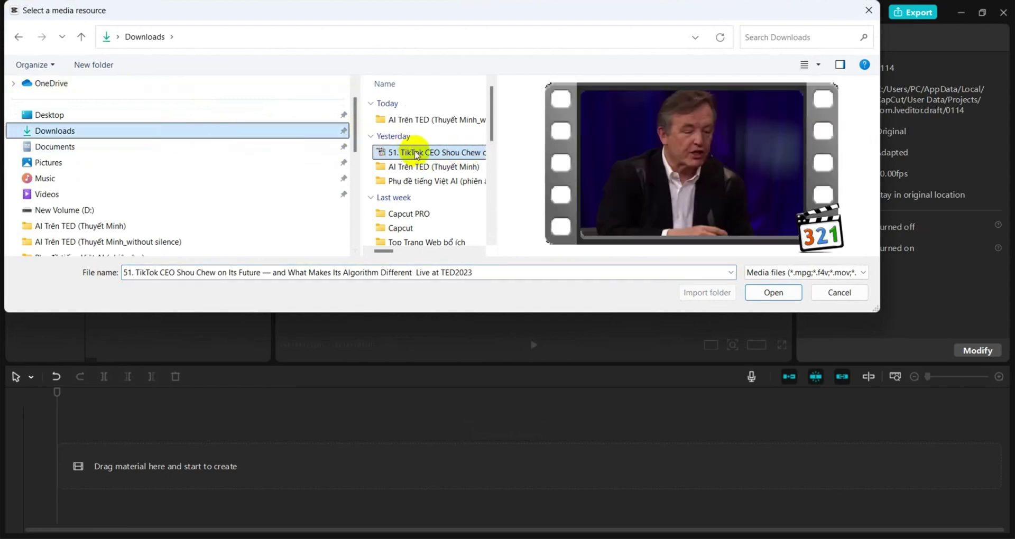
click(773, 293)
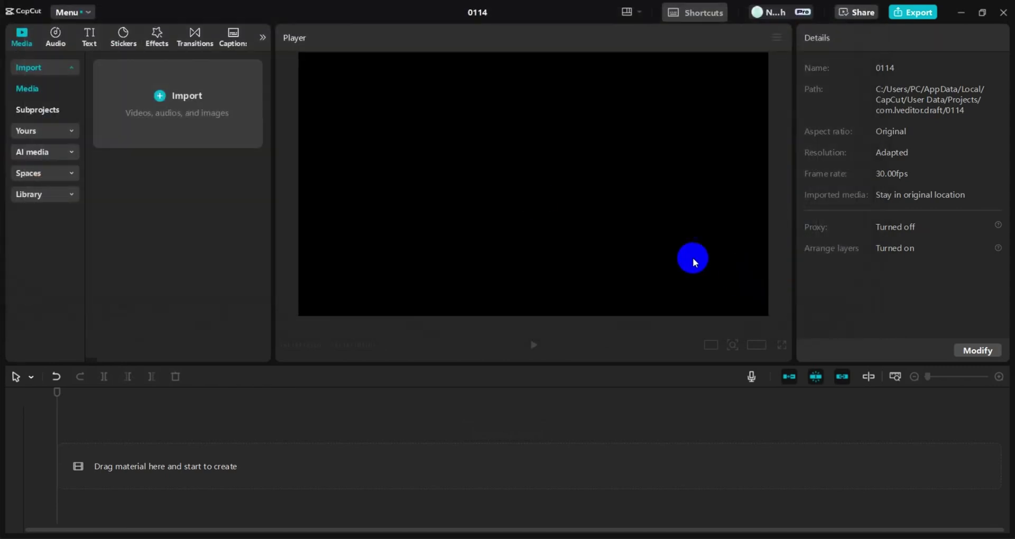
- Add the imported video to the timeline and preview its first two seconds
mouse_move(164, 143)
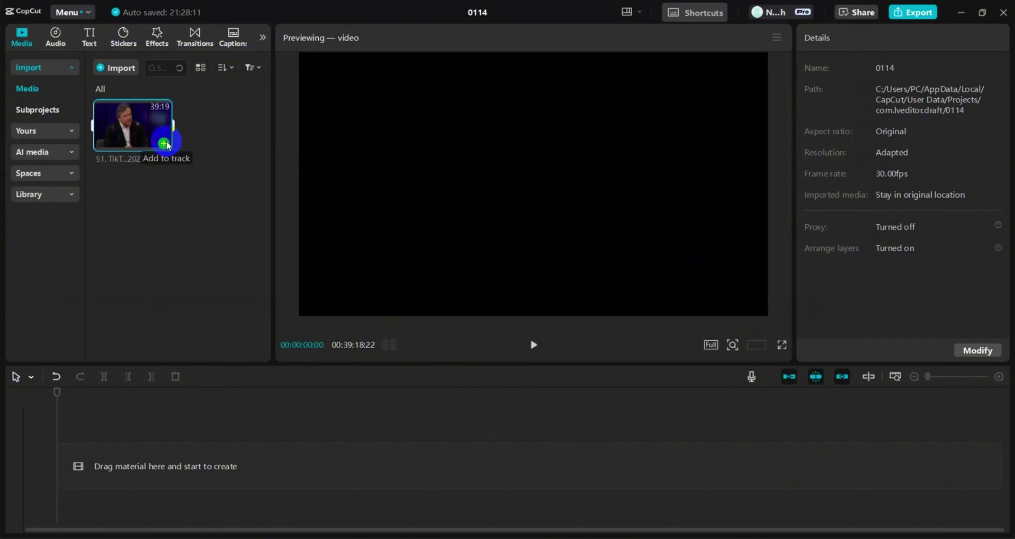
click(164, 144)
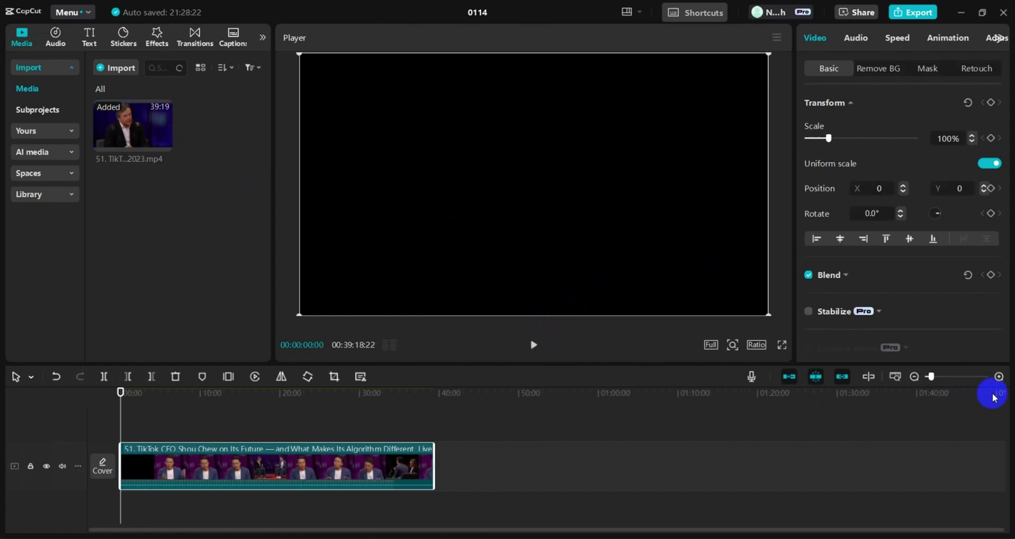
click(997, 377)
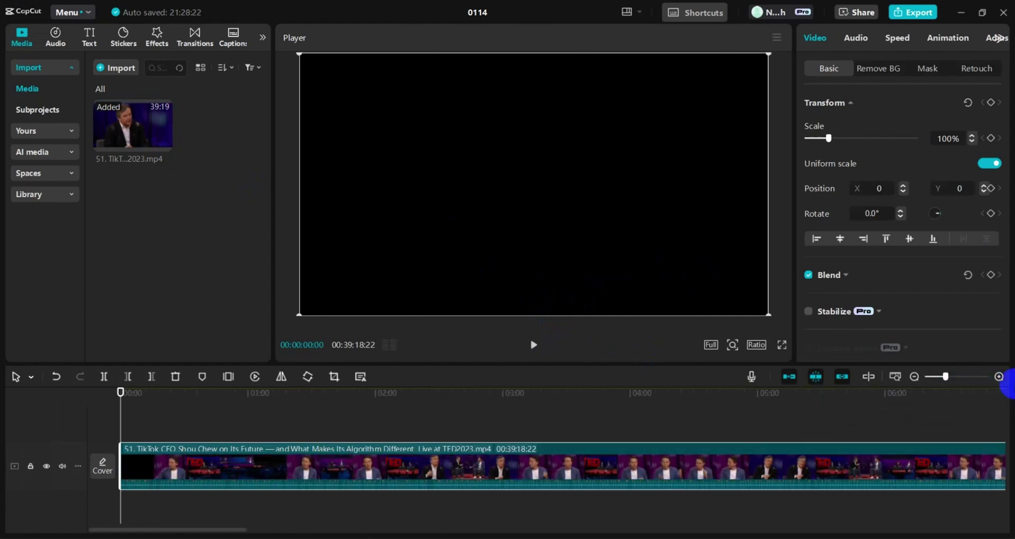
click(999, 377)
click(999, 377)
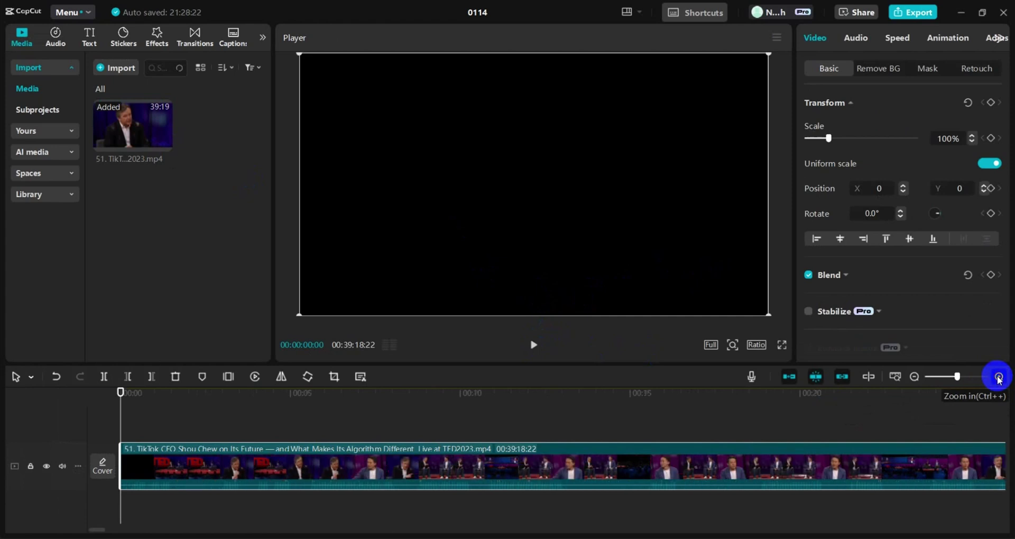
click(534, 345)
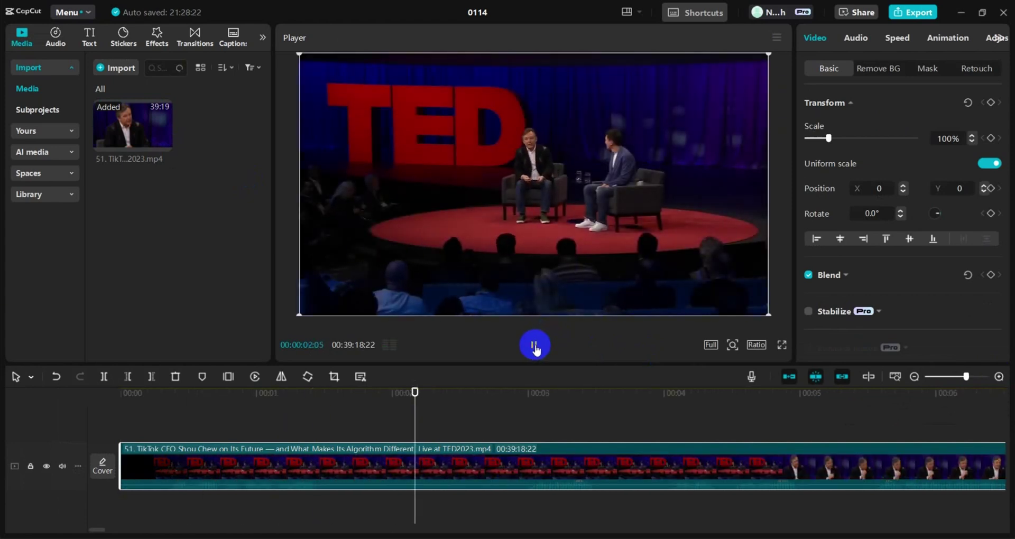
click(534, 346)
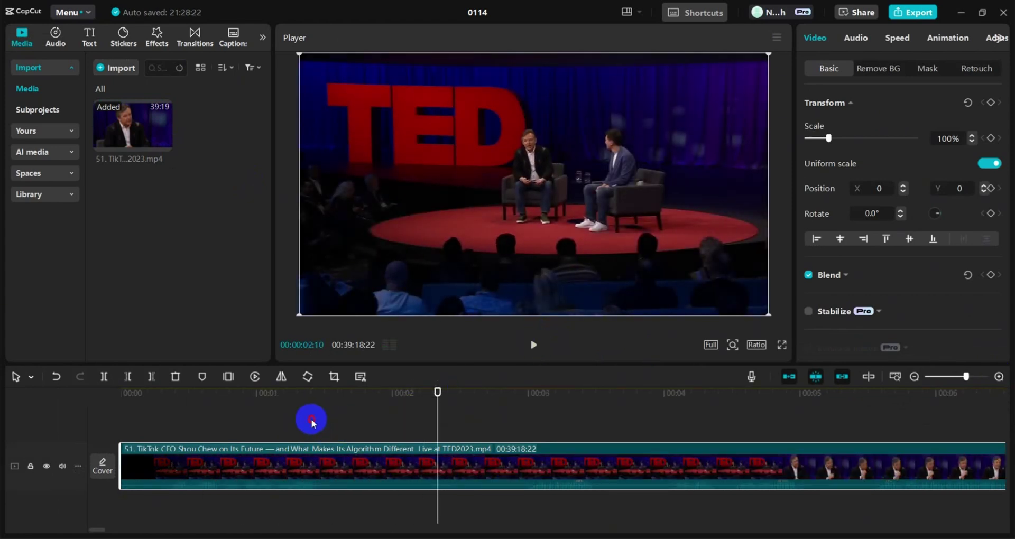
- Replay the opening pause and split the clip at its start, 00:00:01:15
click(315, 501)
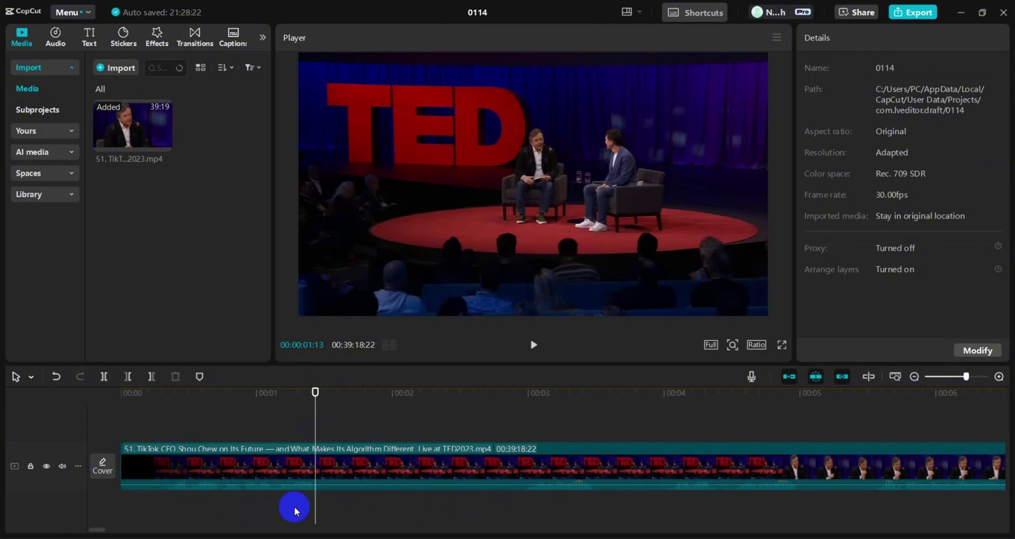
click(324, 397)
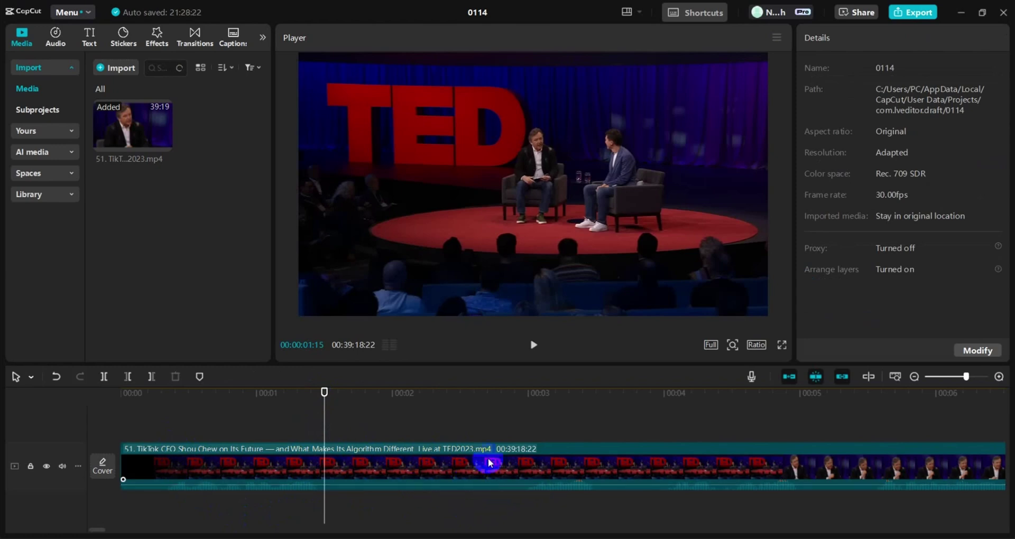
click(534, 346)
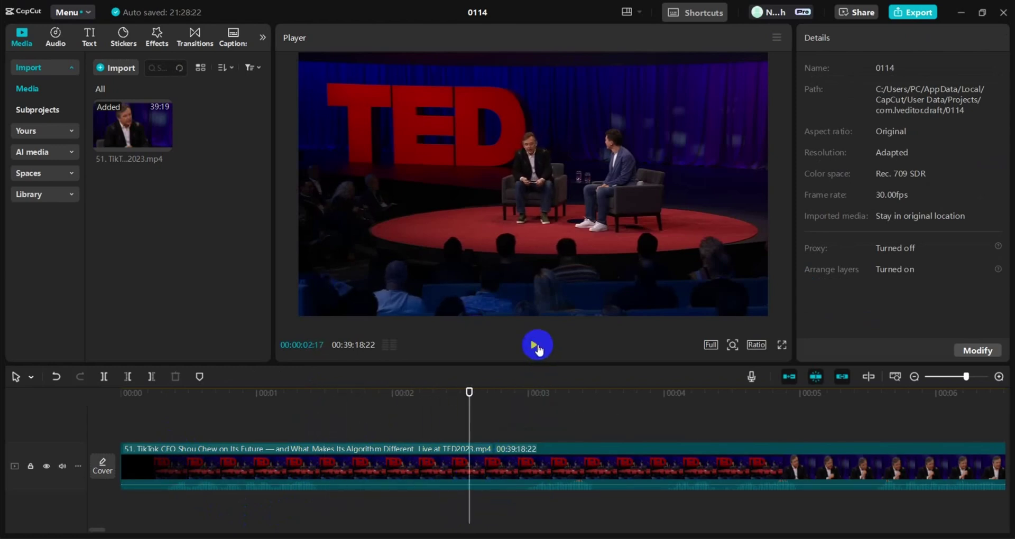
click(325, 417)
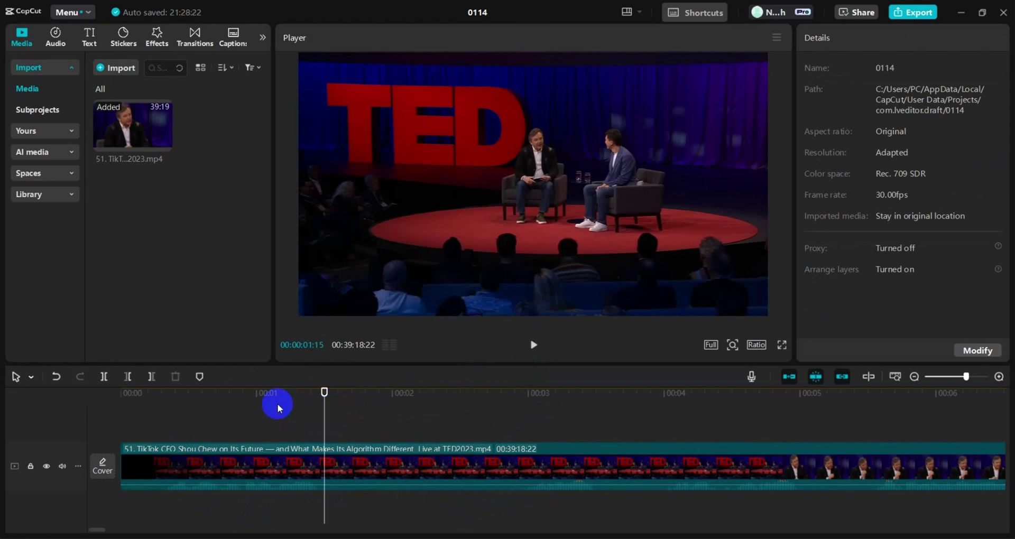
click(105, 378)
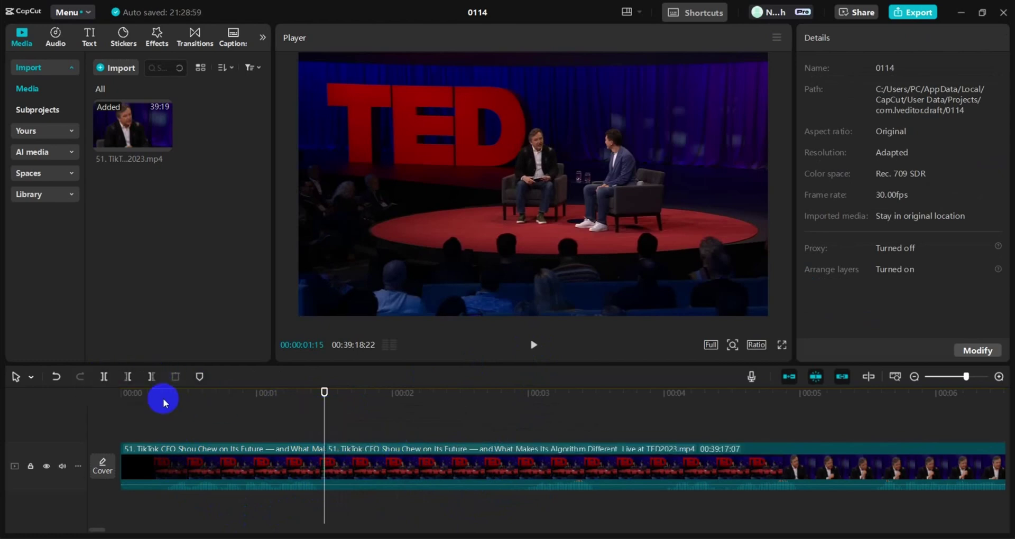
- Split the clip again at 00:00:02:27 and delete the segment between the two cuts
click(532, 426)
drag(531, 428, 516, 428)
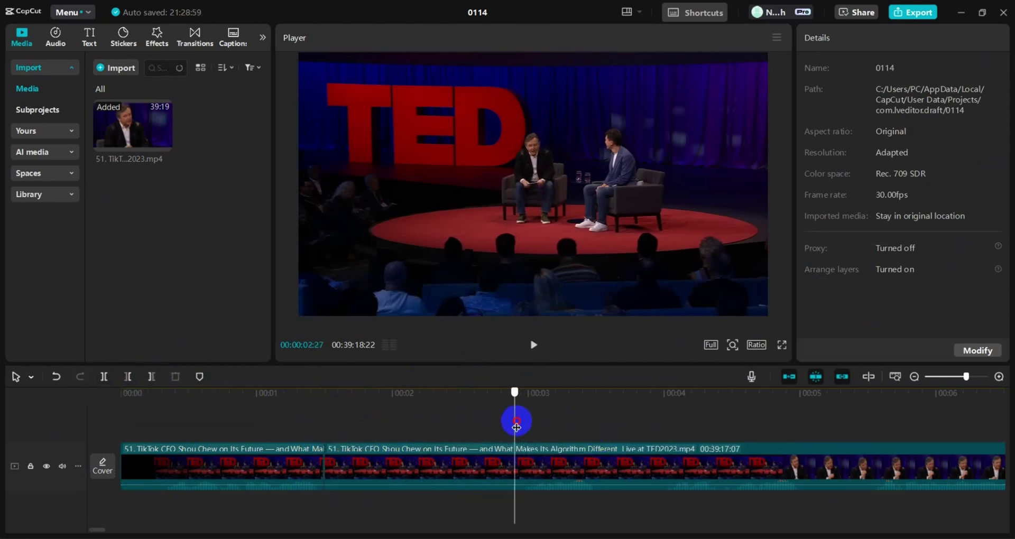
key(ctrl+b)
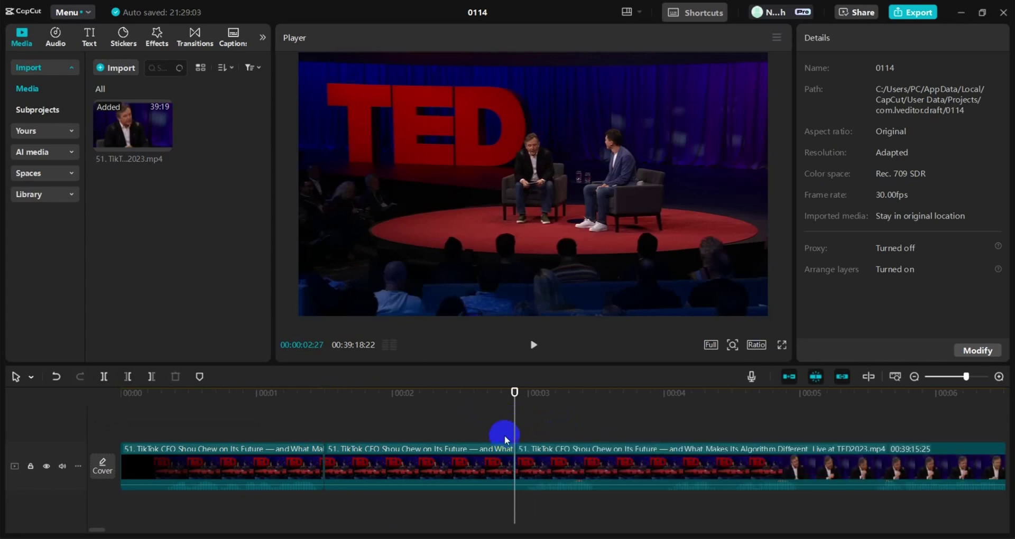
click(470, 454)
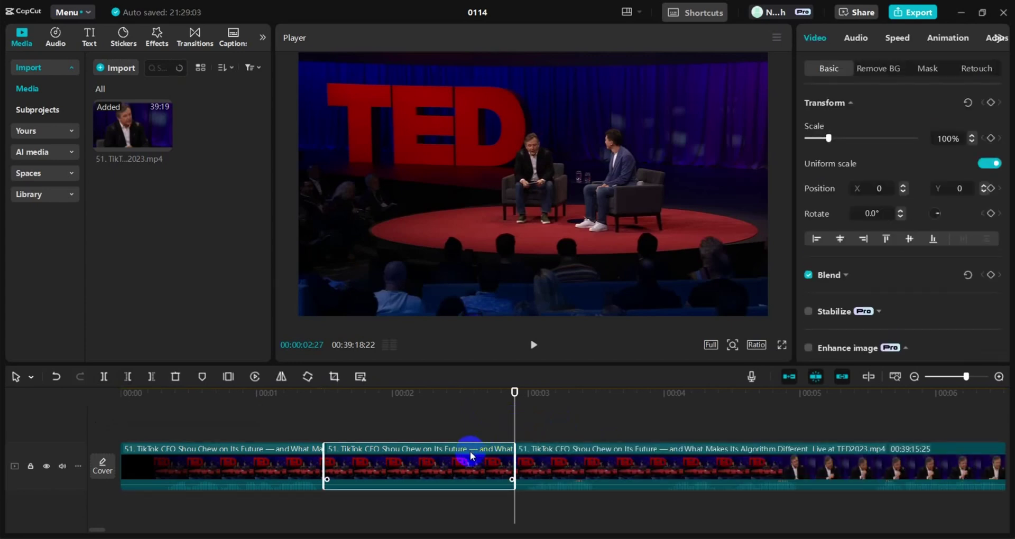
key(Delete)
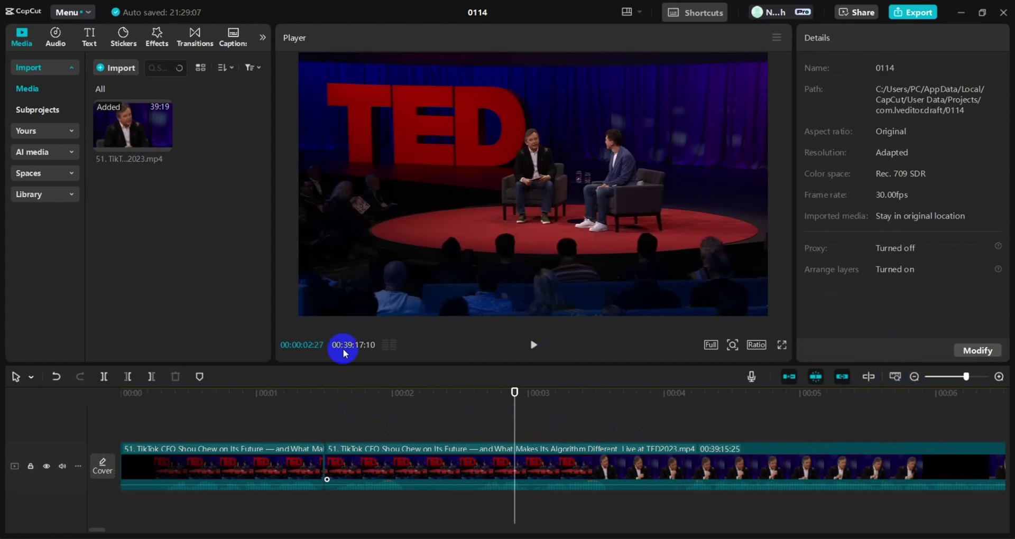
key(Left)
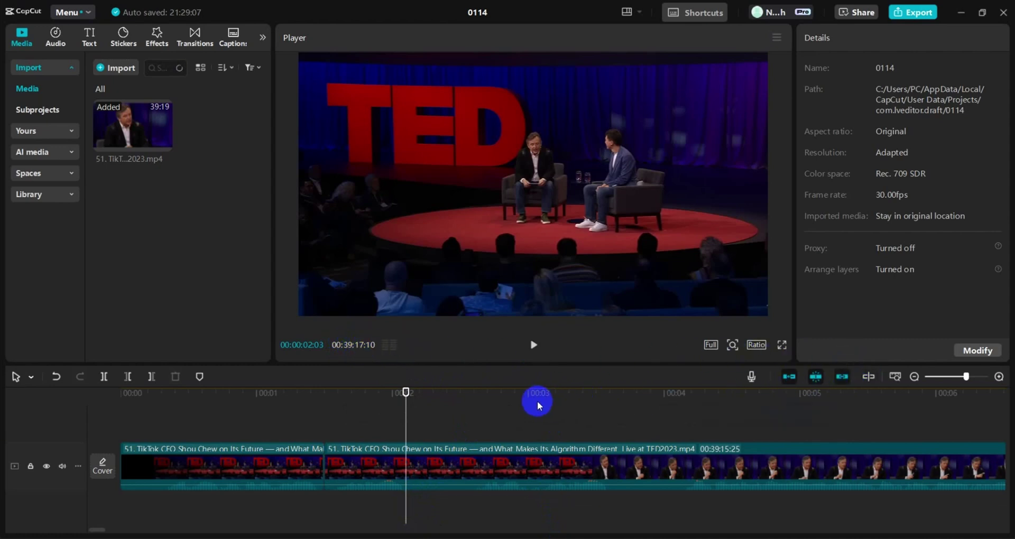
click(914, 378)
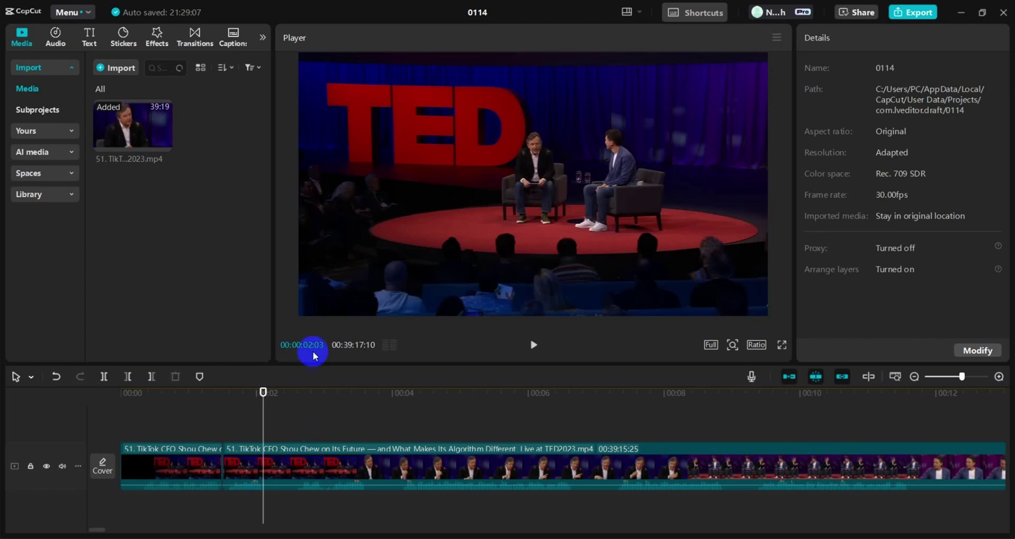
- Switch to Recut and open the video "51. TikTok CEO Shou Chew on Its Future" from the Downloads folder for editing
mouse_move(728, 537)
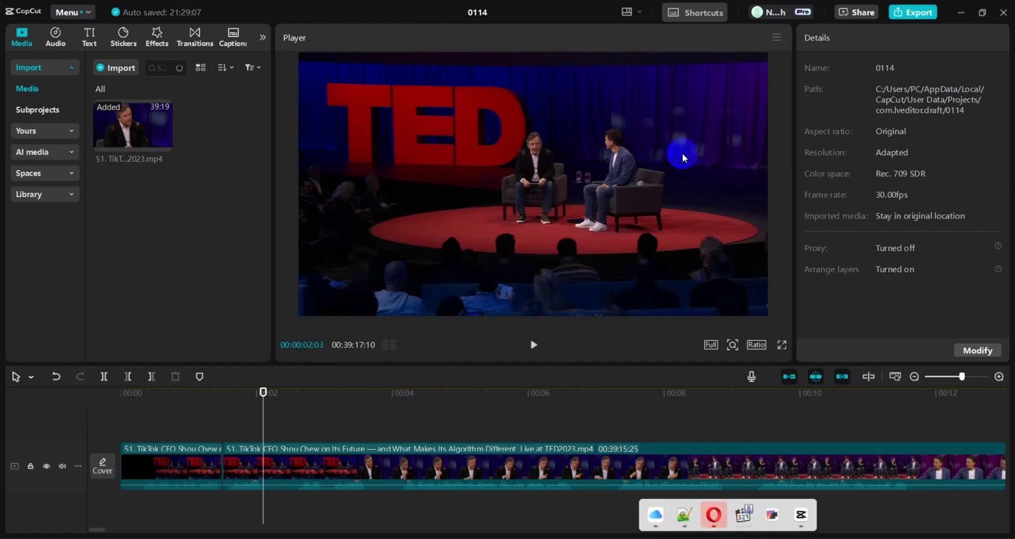
click(773, 512)
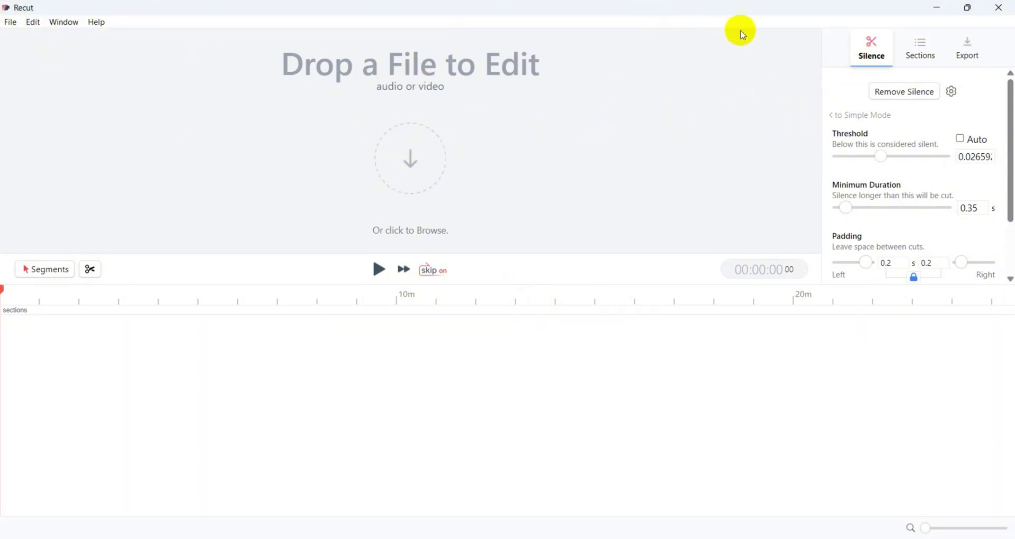
click(407, 145)
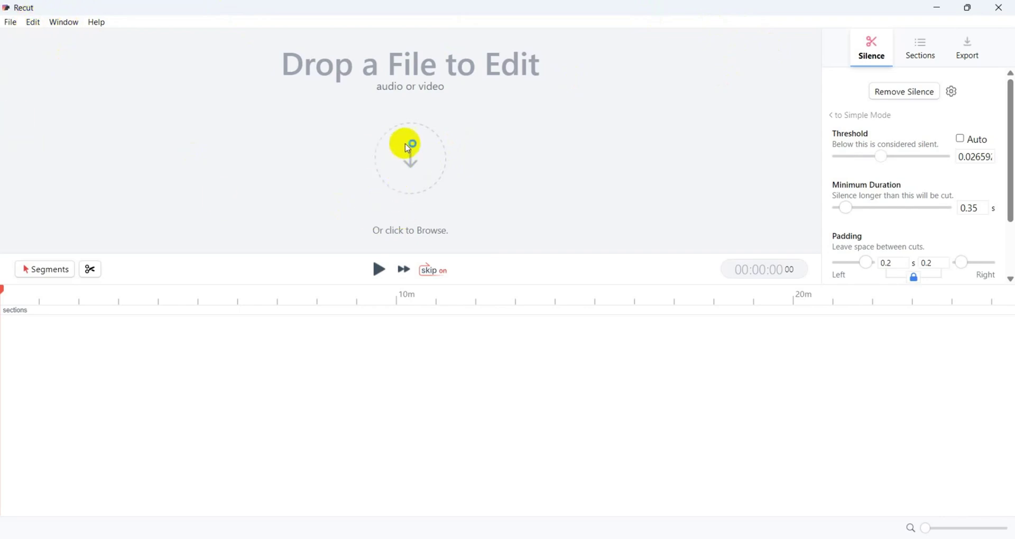
click(408, 160)
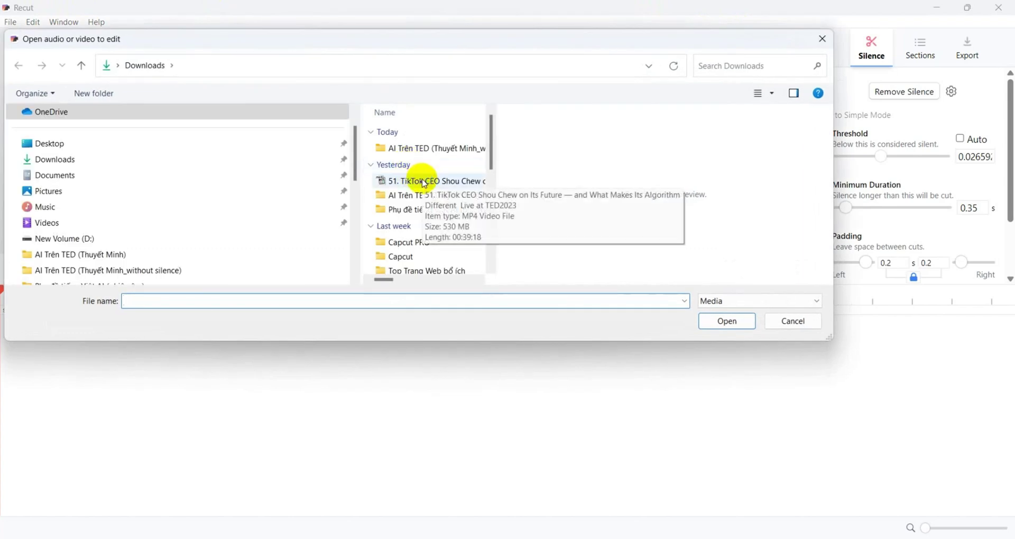
click(423, 182)
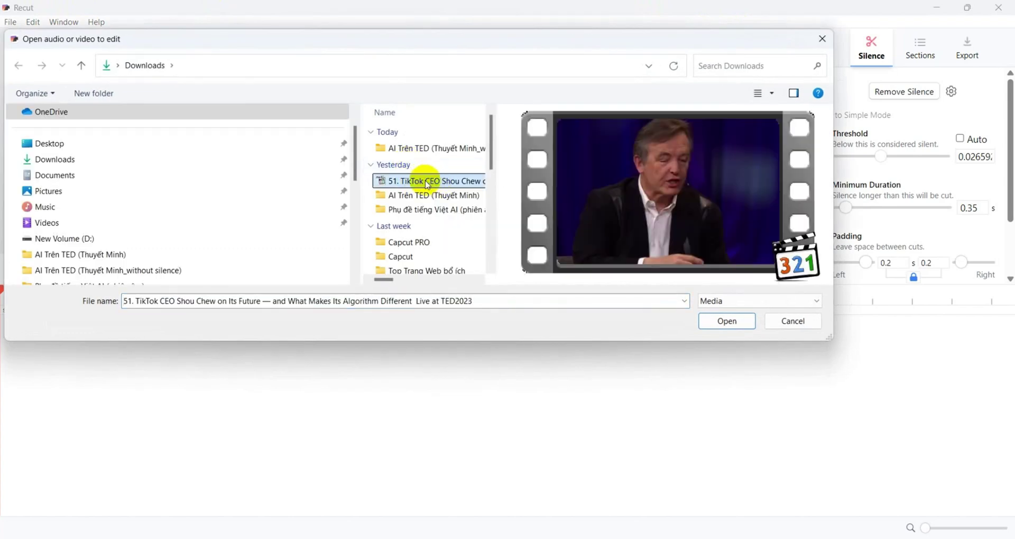
click(721, 322)
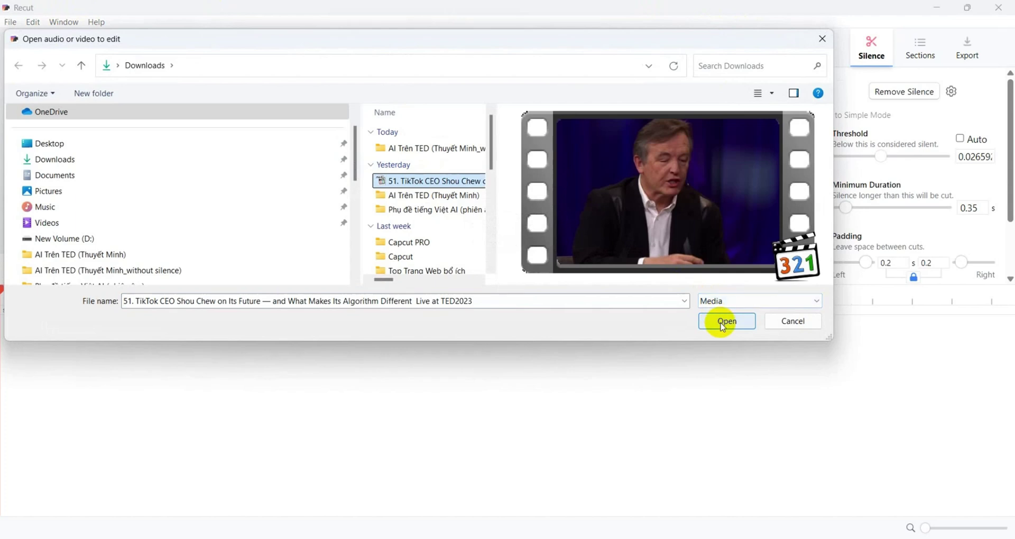
click(723, 324)
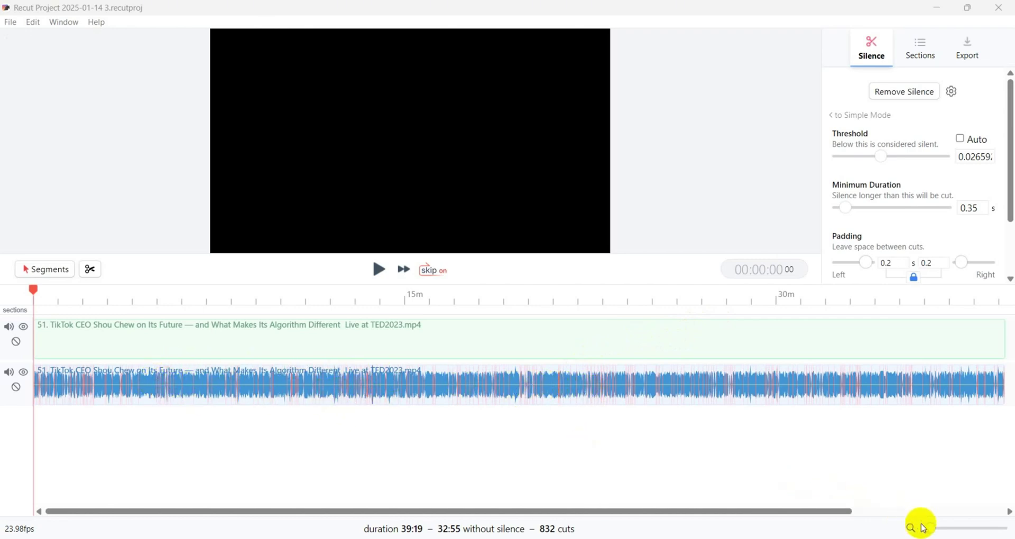
- Examine the silent sections marked along the audio waveform at closer timeline magnification
click(941, 529)
drag(940, 528, 965, 530)
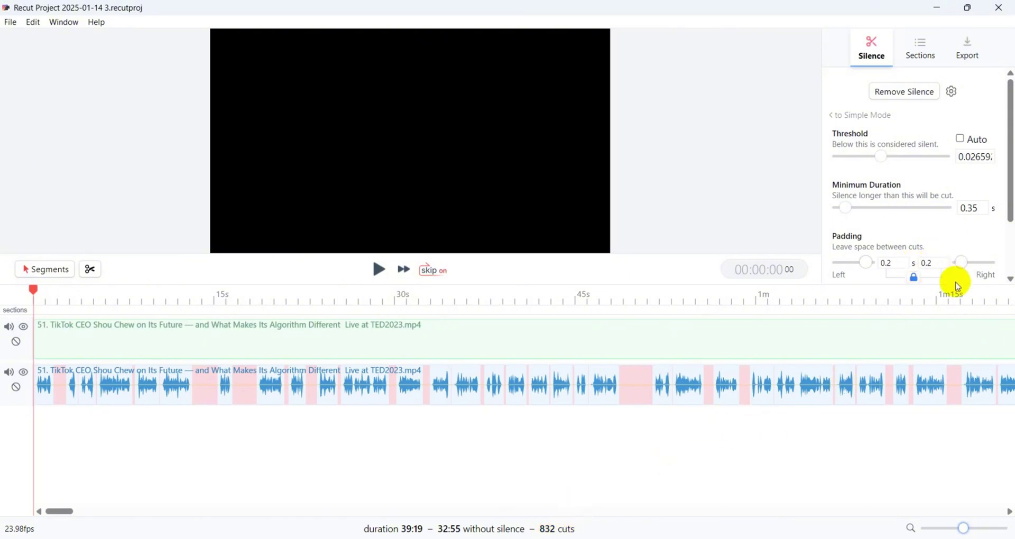
click(281, 236)
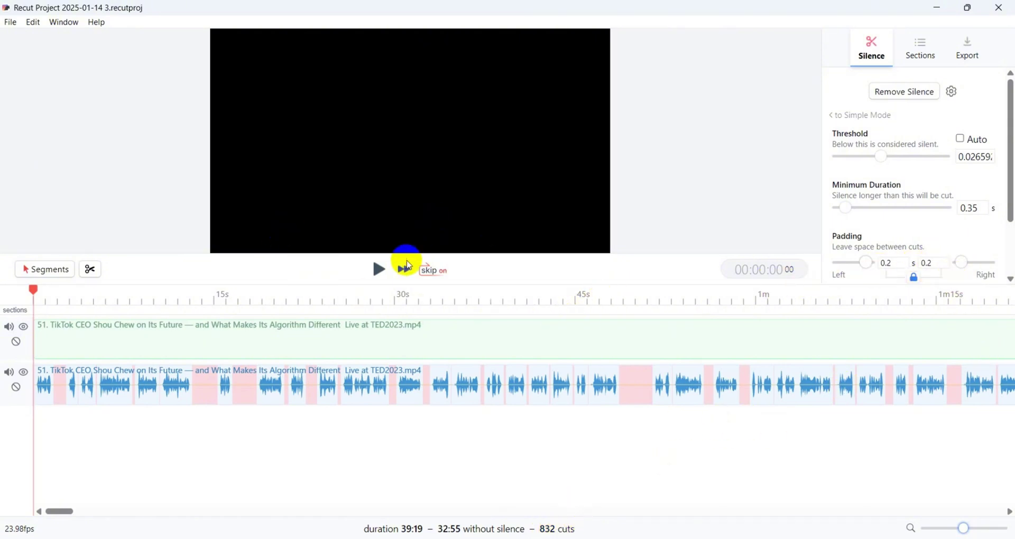
click(469, 125)
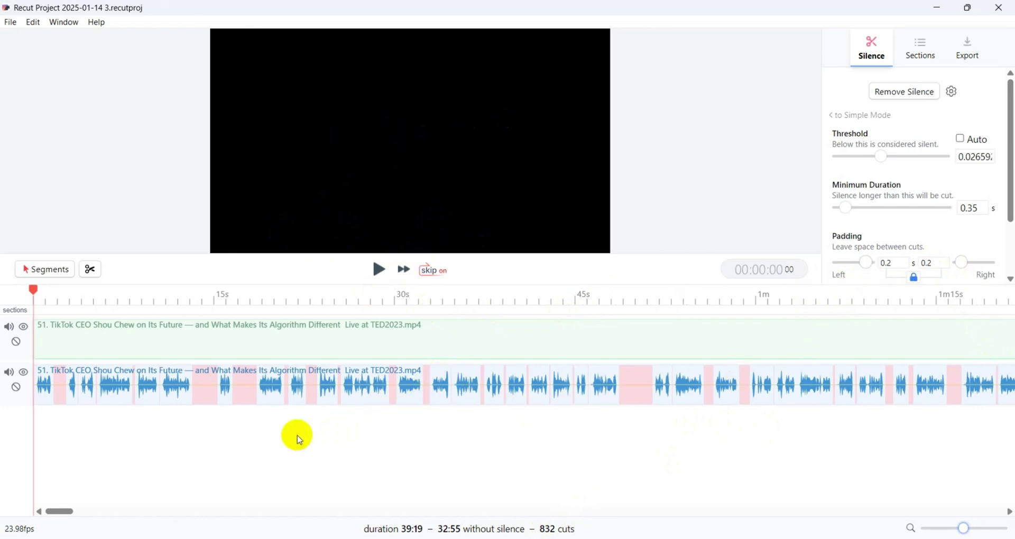
click(392, 206)
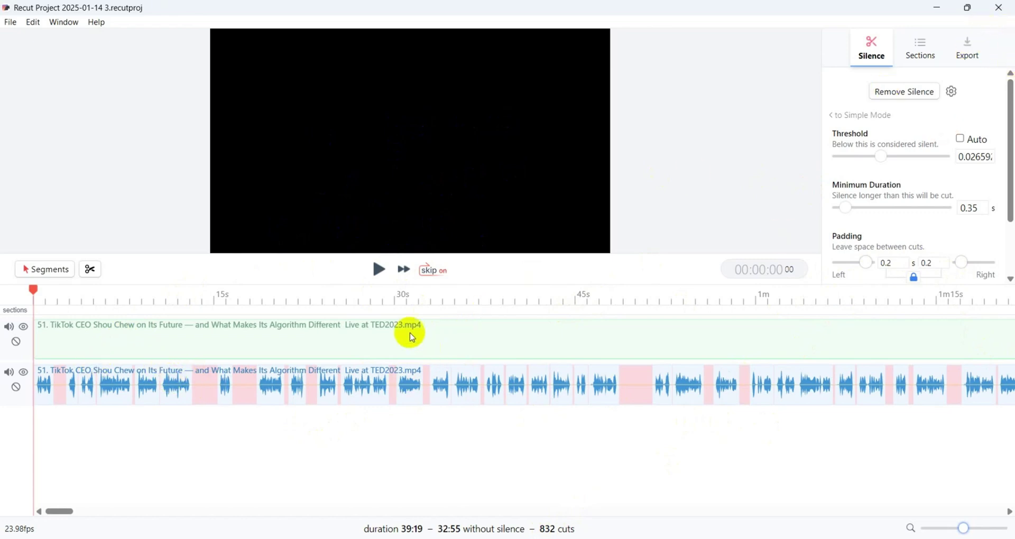
click(373, 255)
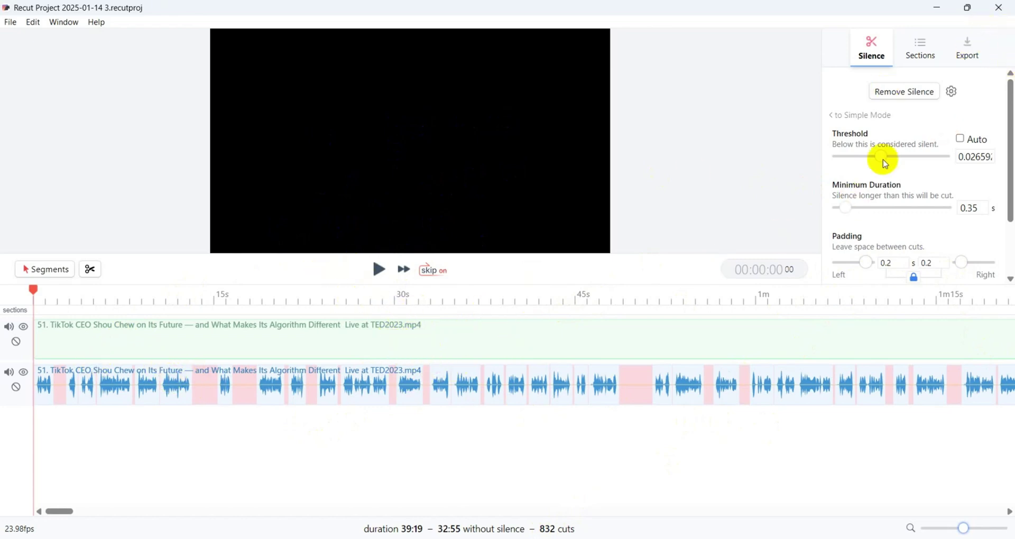
- Set up the audio/video export with the type Video (mp4) at the original 1920x1080 resolution
click(973, 53)
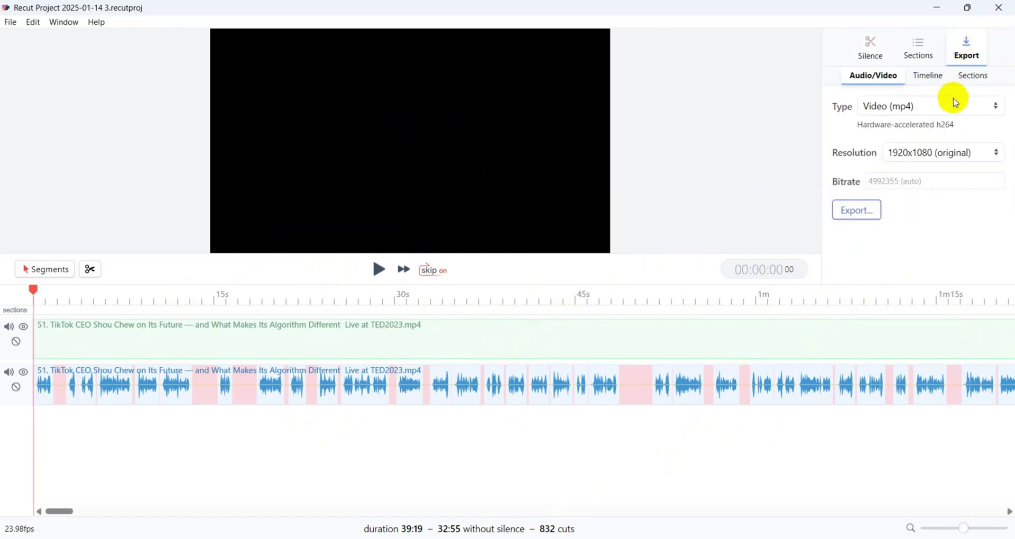
click(931, 112)
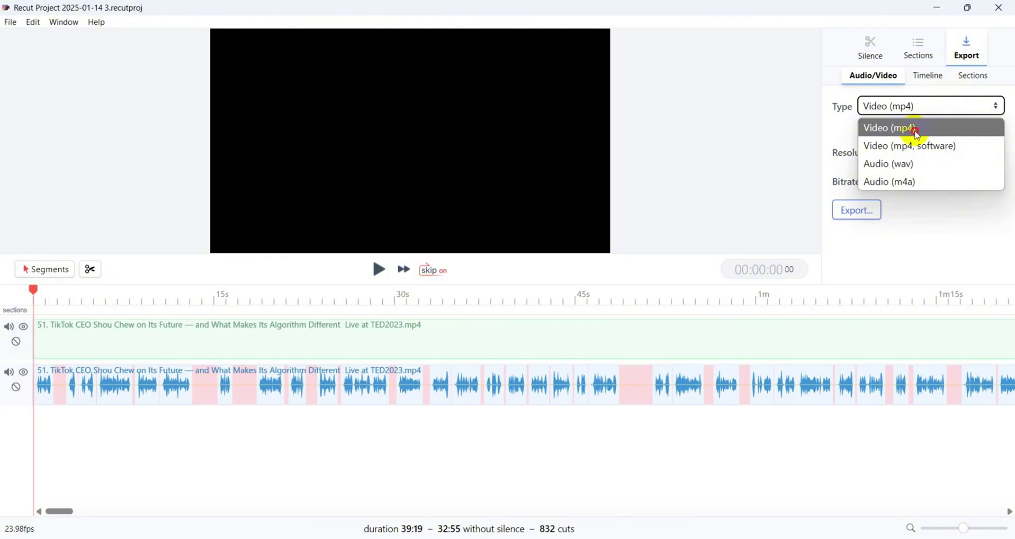
click(914, 129)
click(921, 108)
click(904, 215)
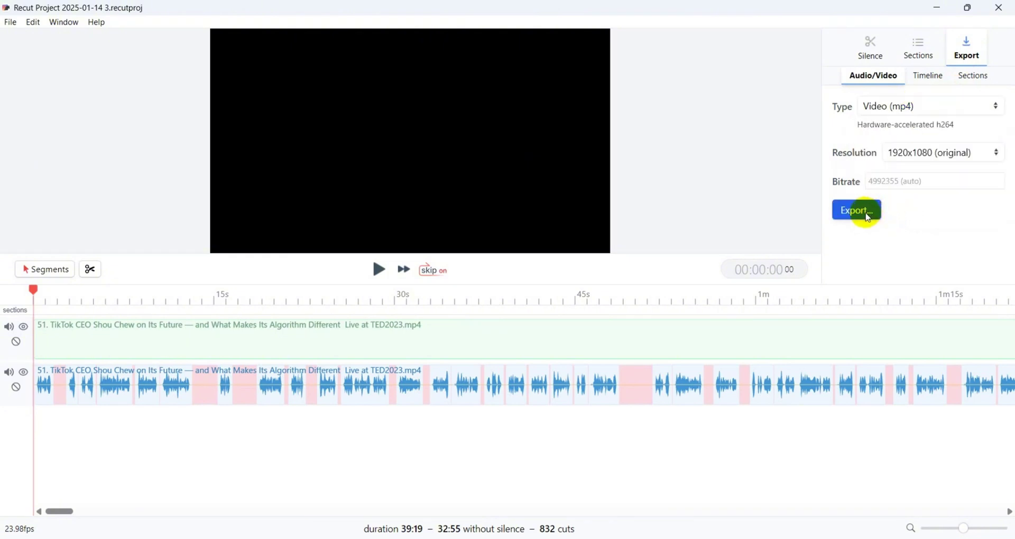
- Export the video without silence as an MP4 into the Downloads folder, keeping the suggested file name ending in "_without_silence"
click(863, 217)
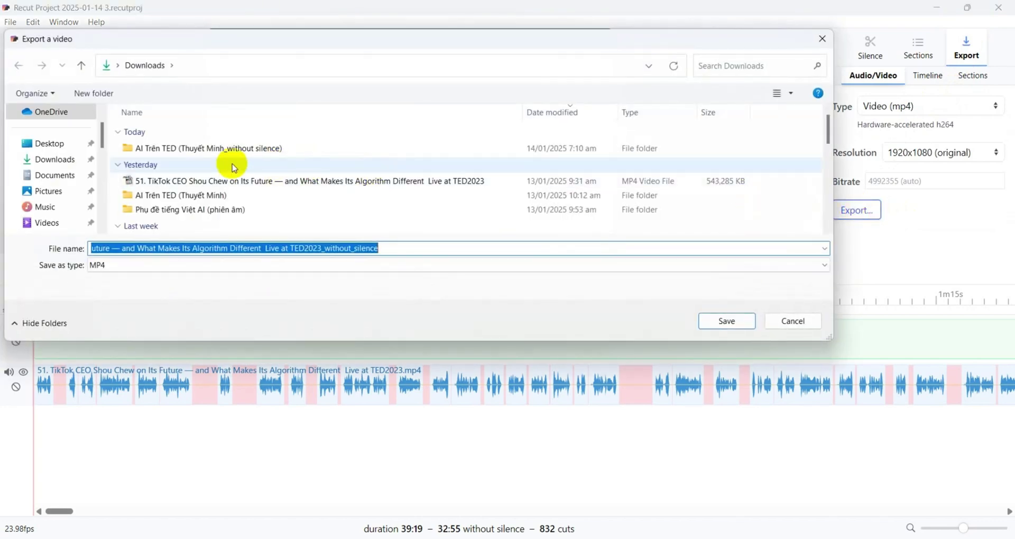
click(70, 161)
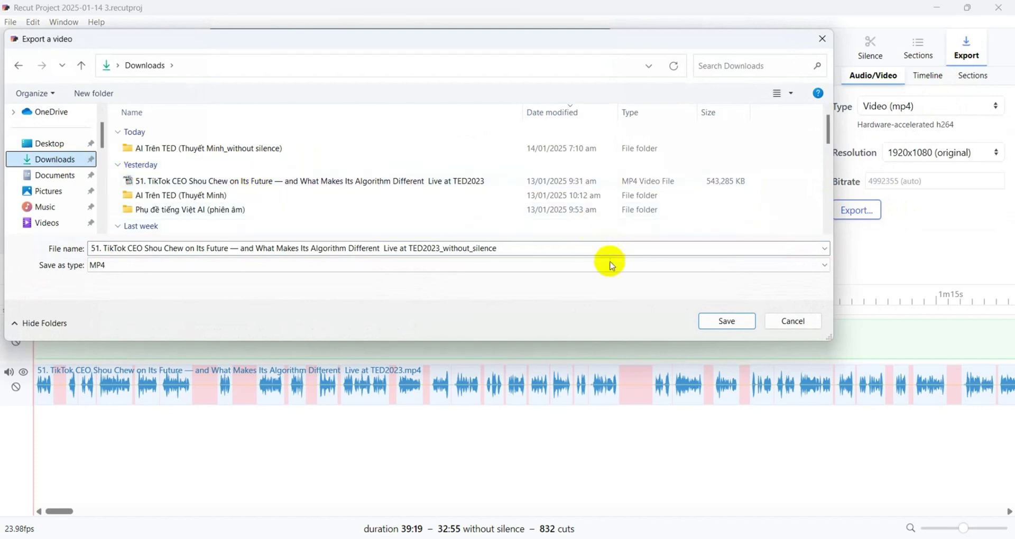
click(735, 324)
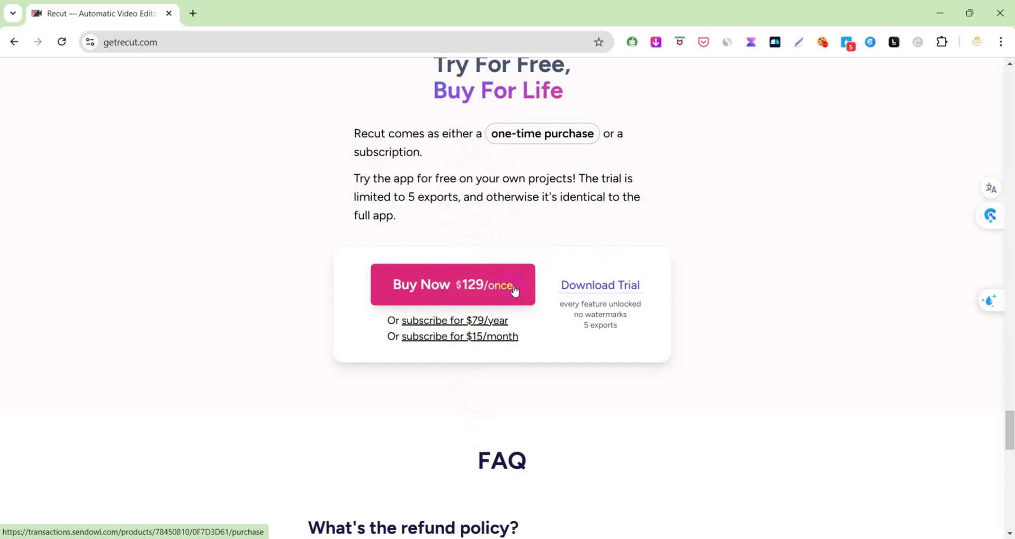
- Open the trial download page on getrecut.com and find the email form for the free trial
click(599, 289)
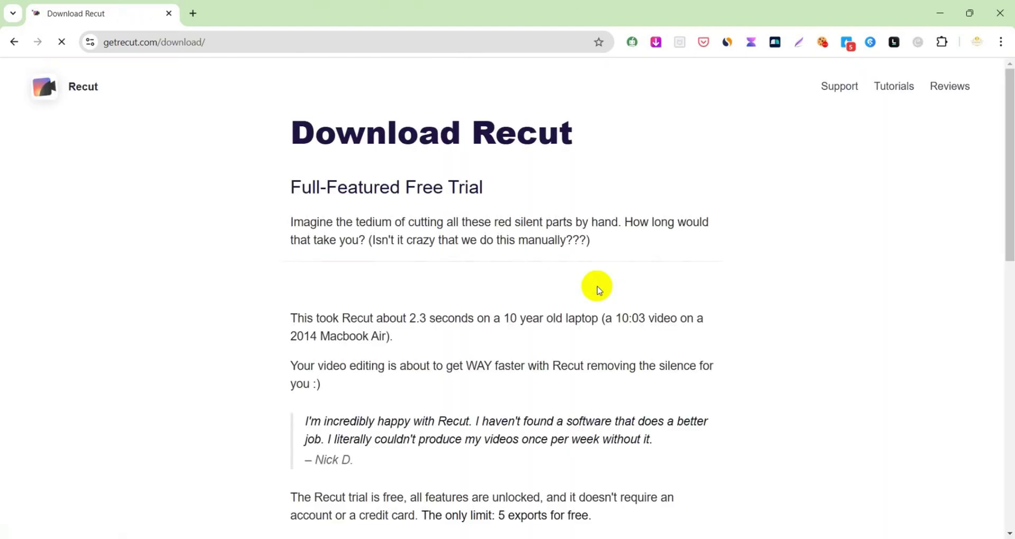
scroll(683, 309, down, 2)
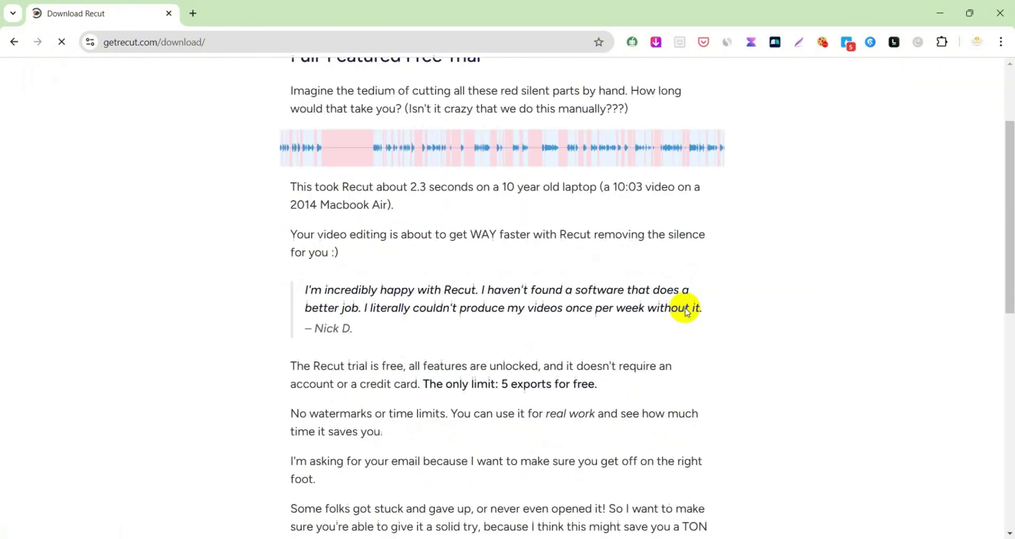
scroll(687, 312, down, 6)
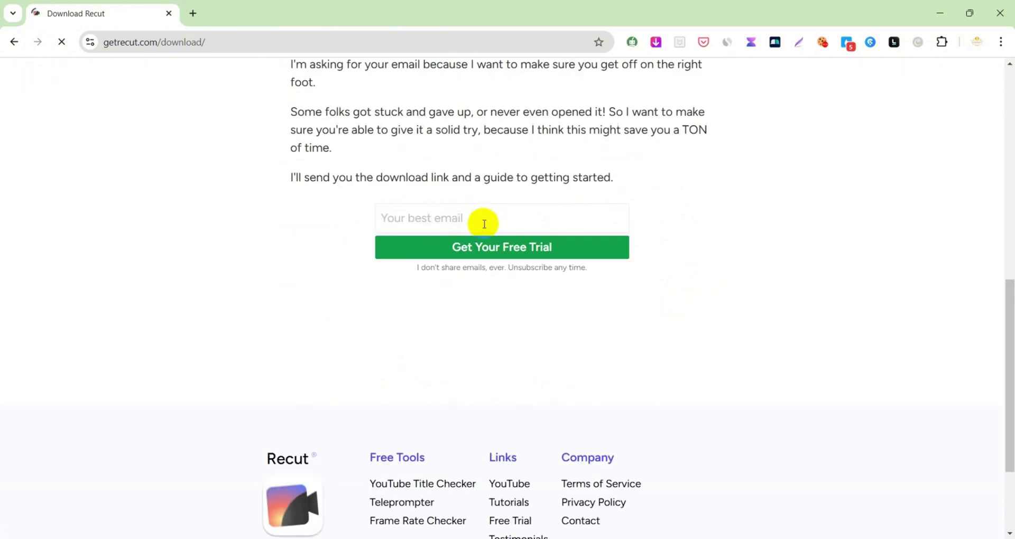